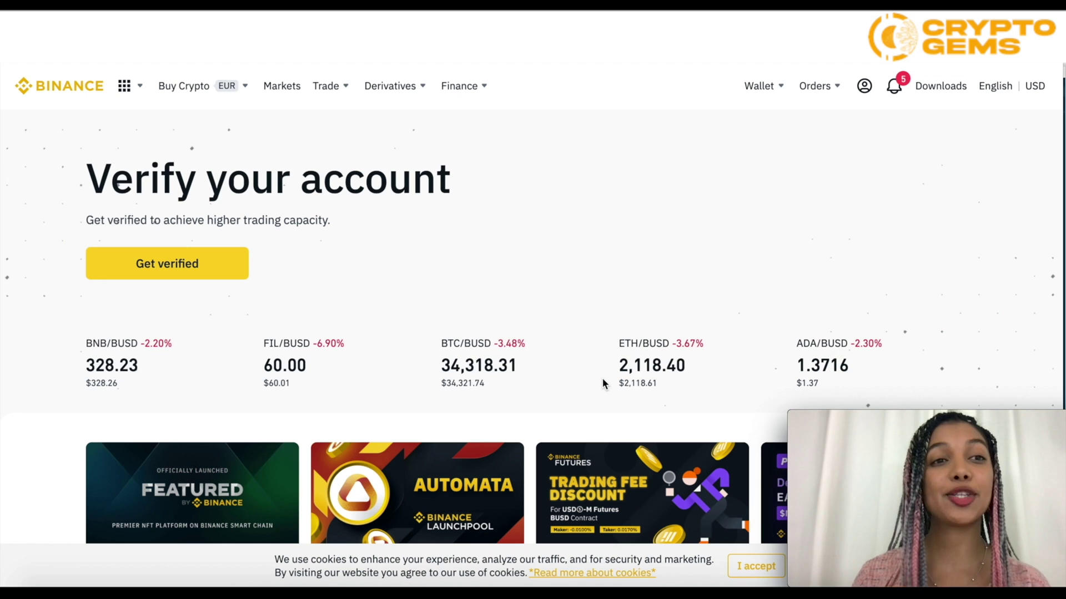
# - Go to the Wallet Overview page from the wallet menu
pyautogui.click(768, 92)
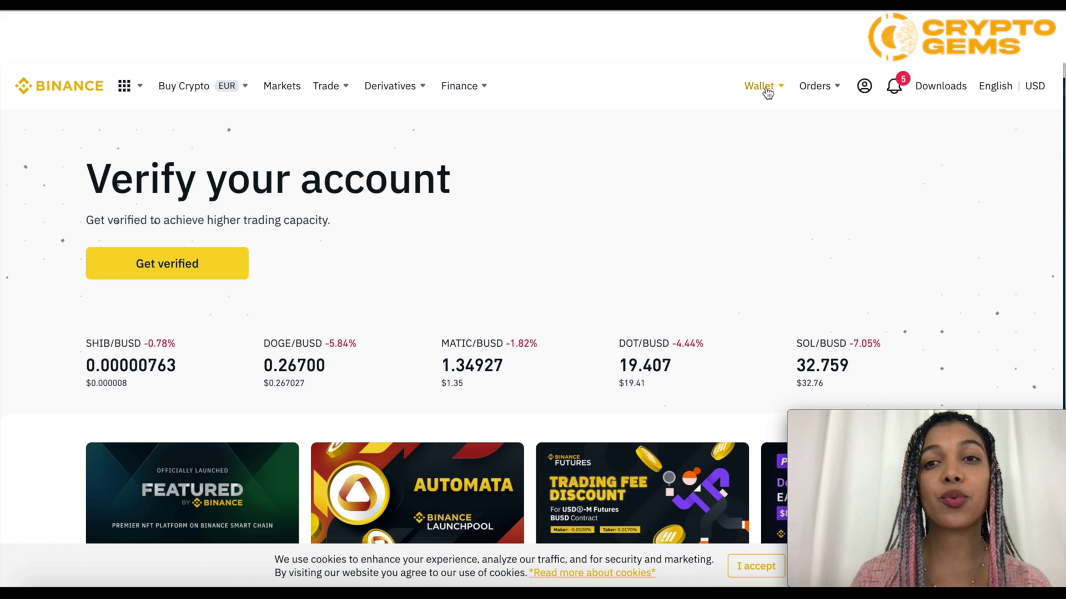
pyautogui.click(767, 91)
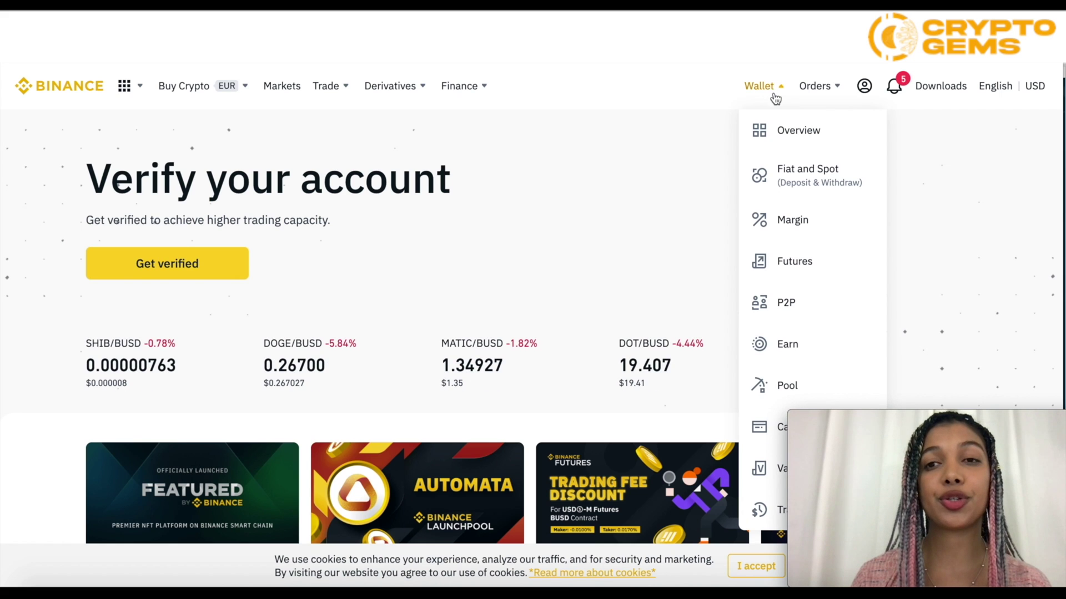
pyautogui.click(781, 132)
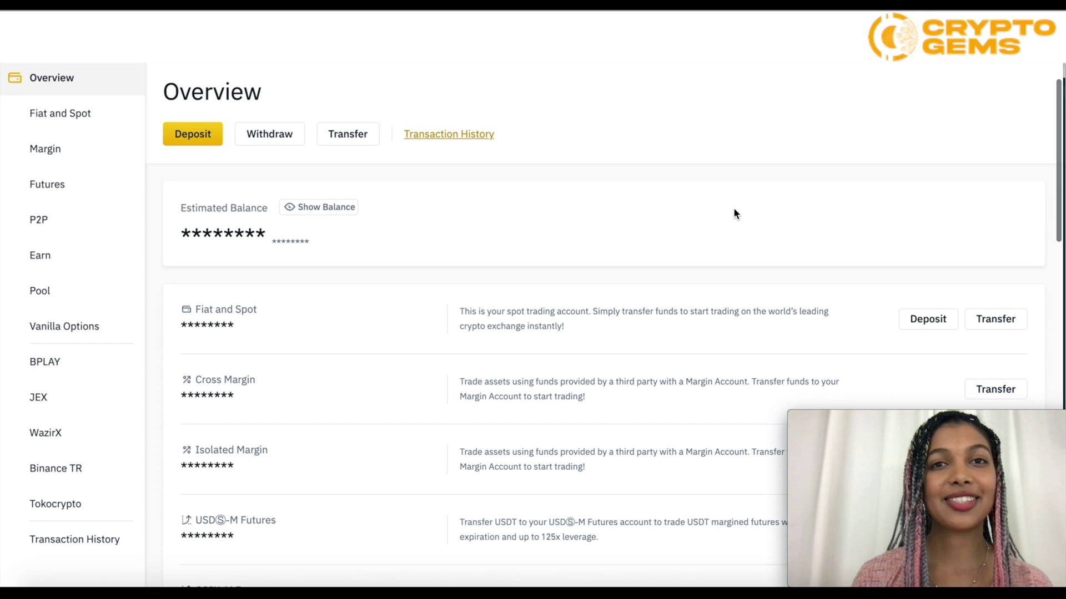
# - Bring up the Deposit Funds options and choose to deposit crypto, with BTC selected
pyautogui.scroll(-1, 734, 215)
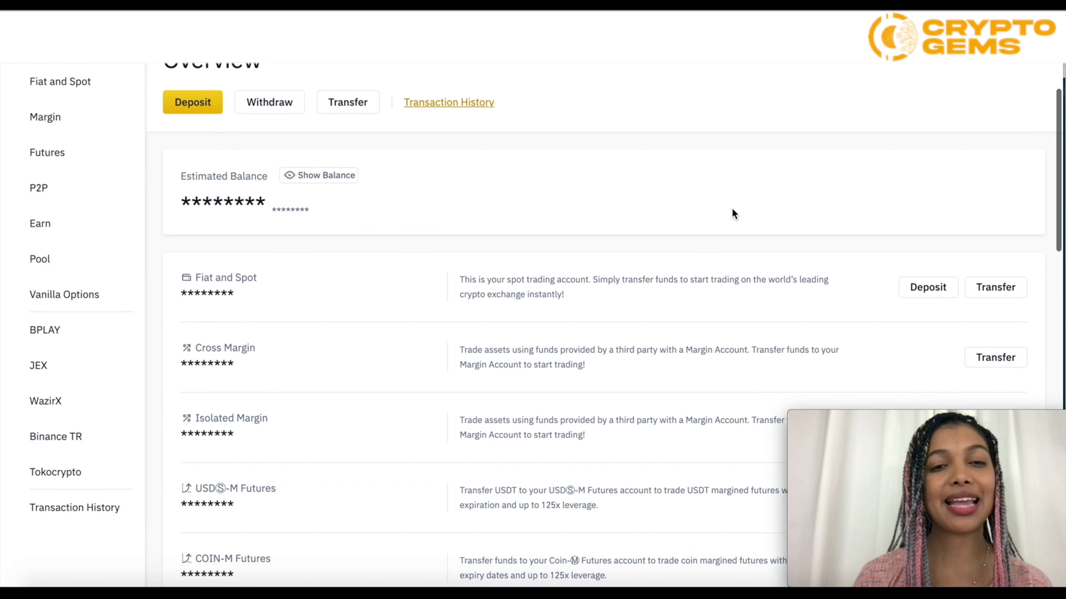
pyautogui.scroll(-1, 466, 377)
pyautogui.scroll(-1, 399, 435)
pyautogui.scroll(3, 399, 435)
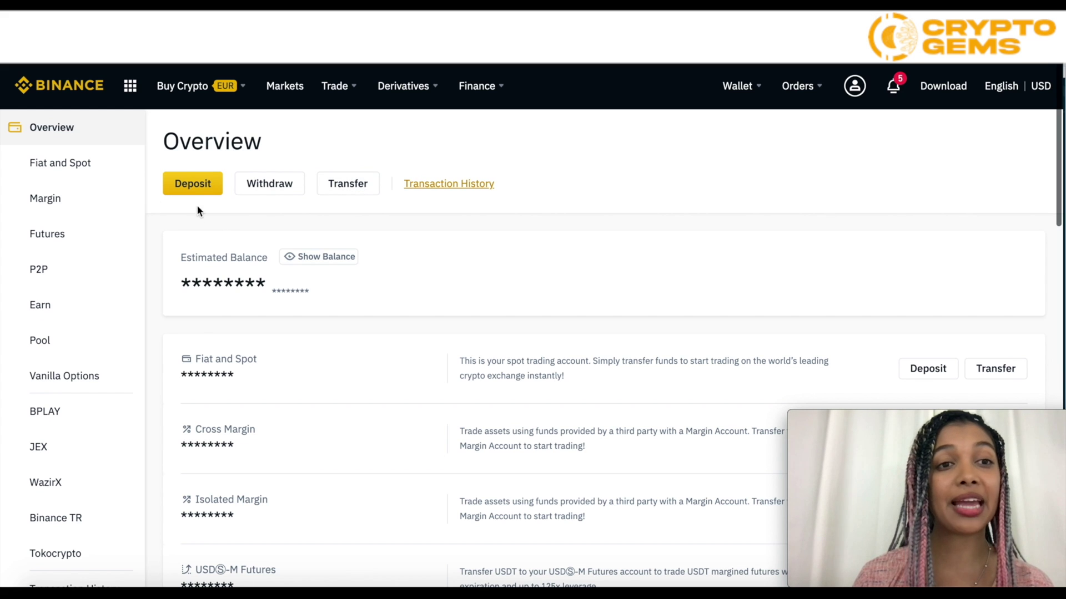
pyautogui.click(194, 192)
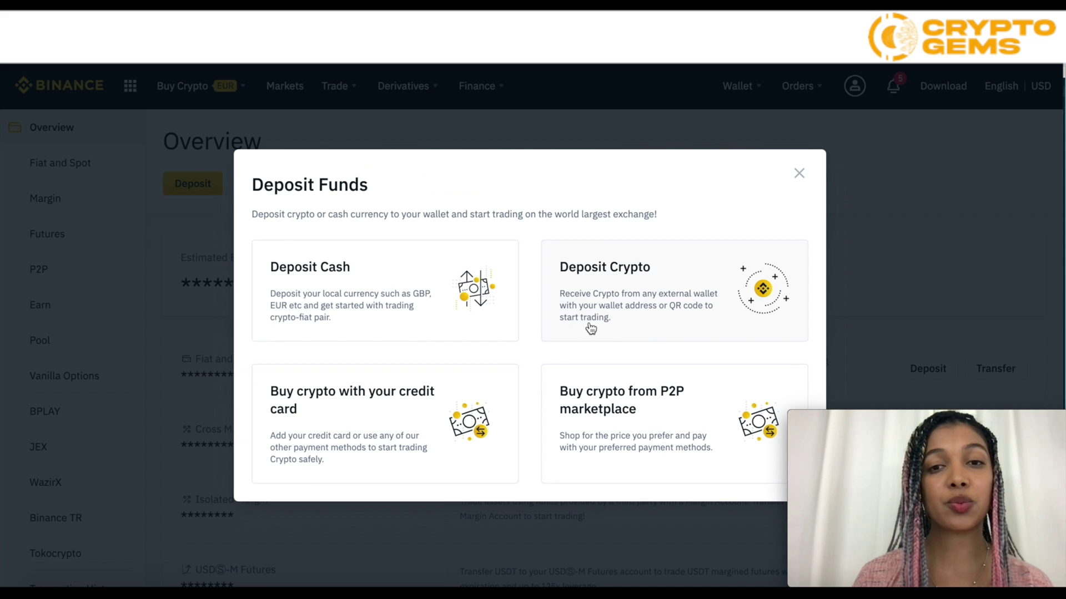
pyautogui.click(615, 274)
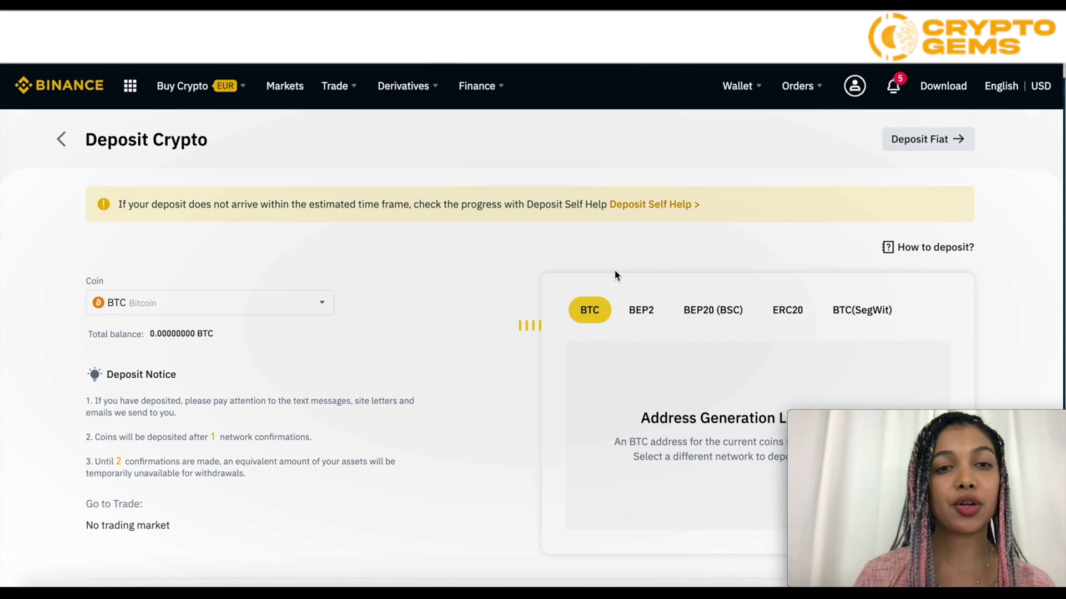
# - Browse and search the coin list, keep BTC, and note that no BTC deposit address exists
pyautogui.scroll(-1, 431, 335)
pyautogui.scroll(-1, 439, 333)
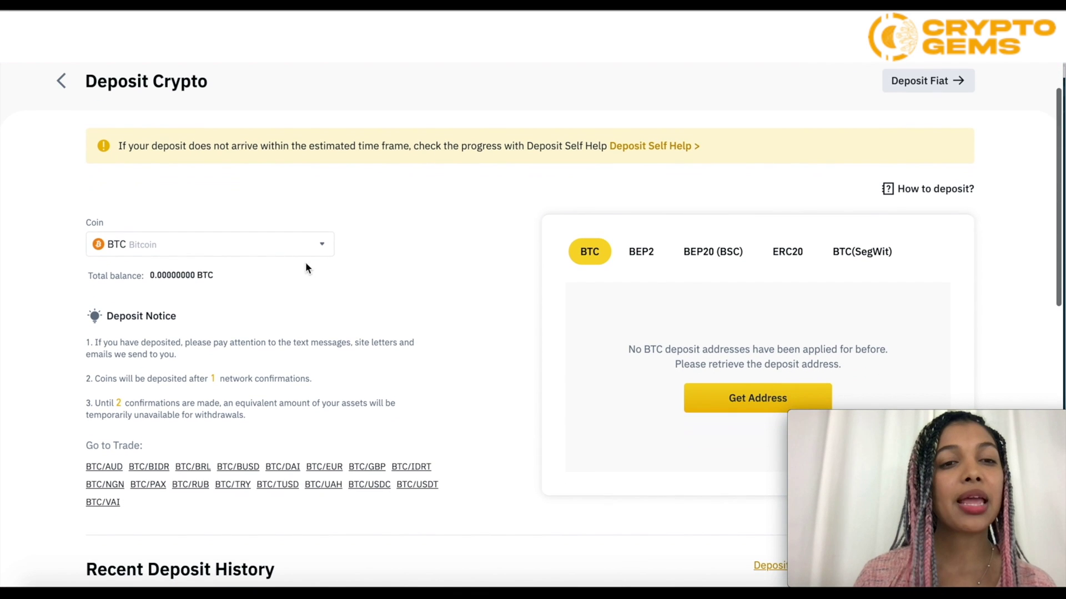
pyautogui.click(304, 254)
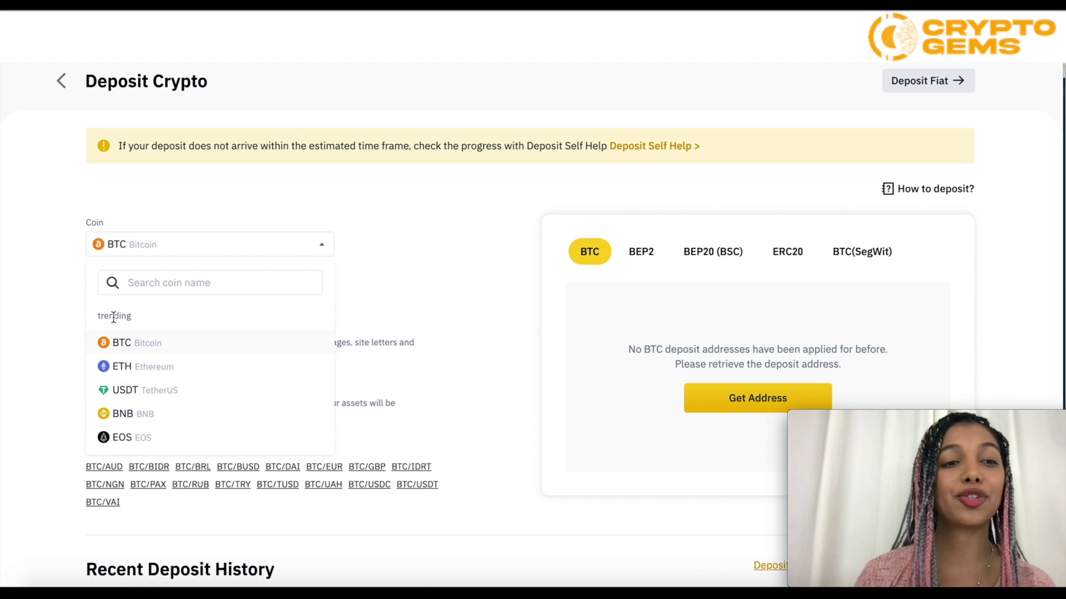
pyautogui.click(192, 282)
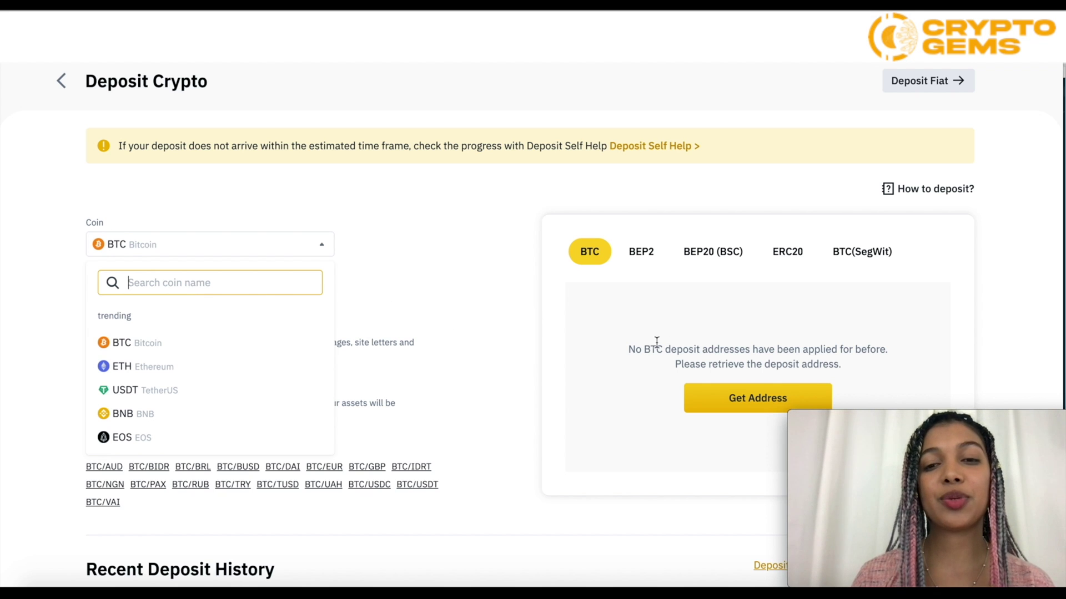
pyautogui.moveTo(677, 350); pyautogui.dragTo(795, 349)
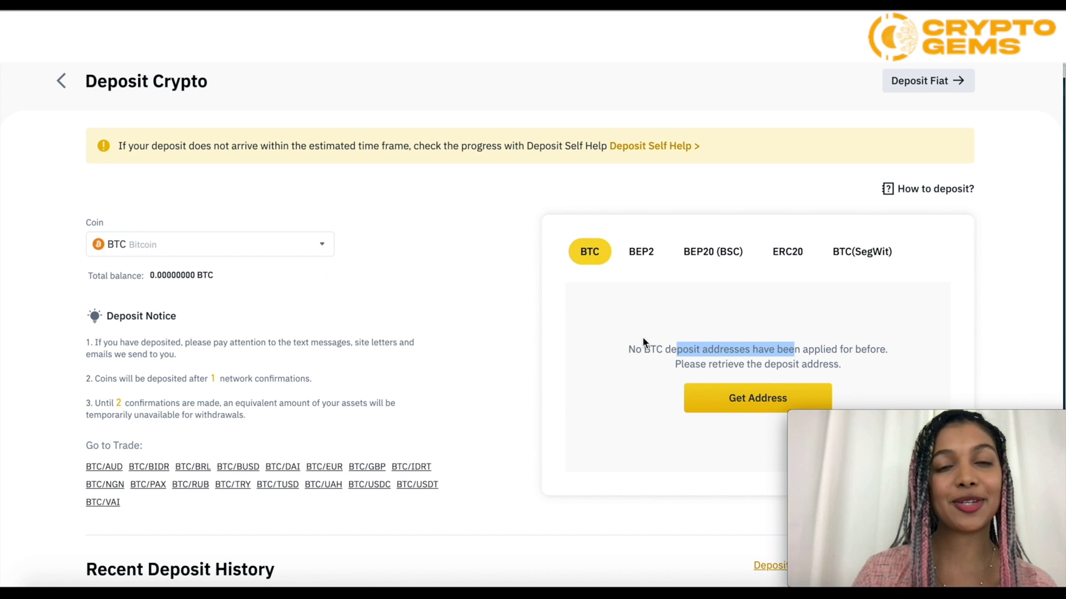
pyautogui.scroll(1, 442, 222)
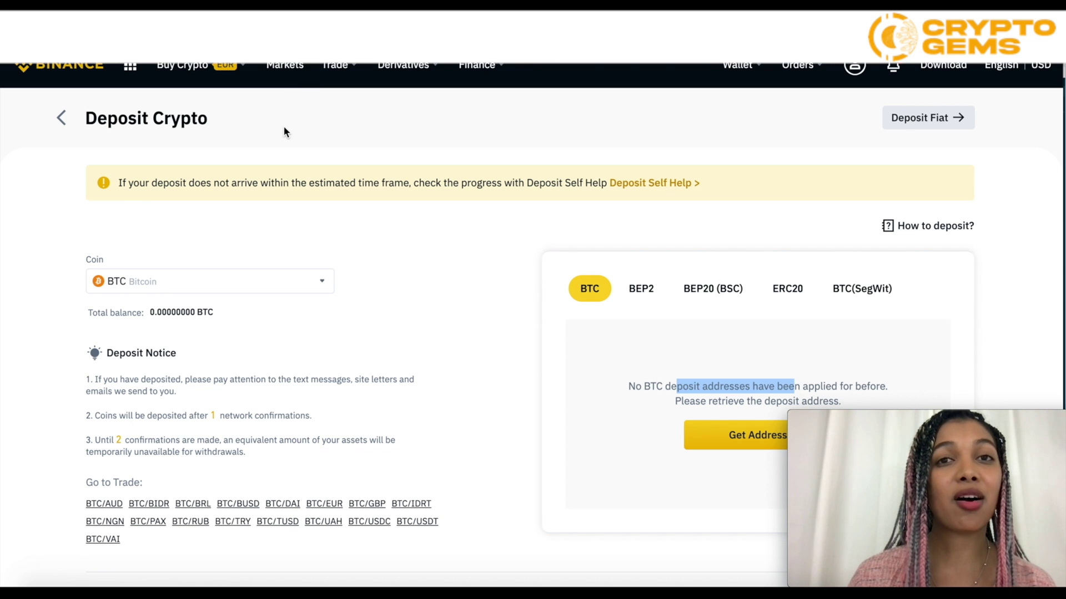
pyautogui.scroll(1, 283, 125)
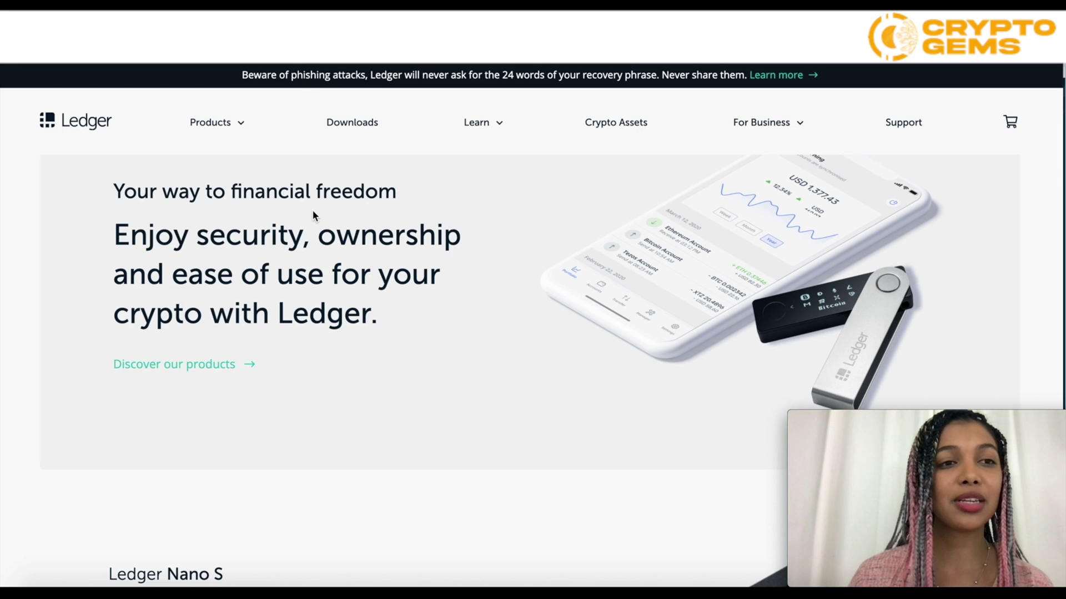
# - Scroll the Ledger homepage down to the Ledger Nano S hardware wallet section
pyautogui.scroll(-1, 311, 214)
pyautogui.scroll(-1, 313, 258)
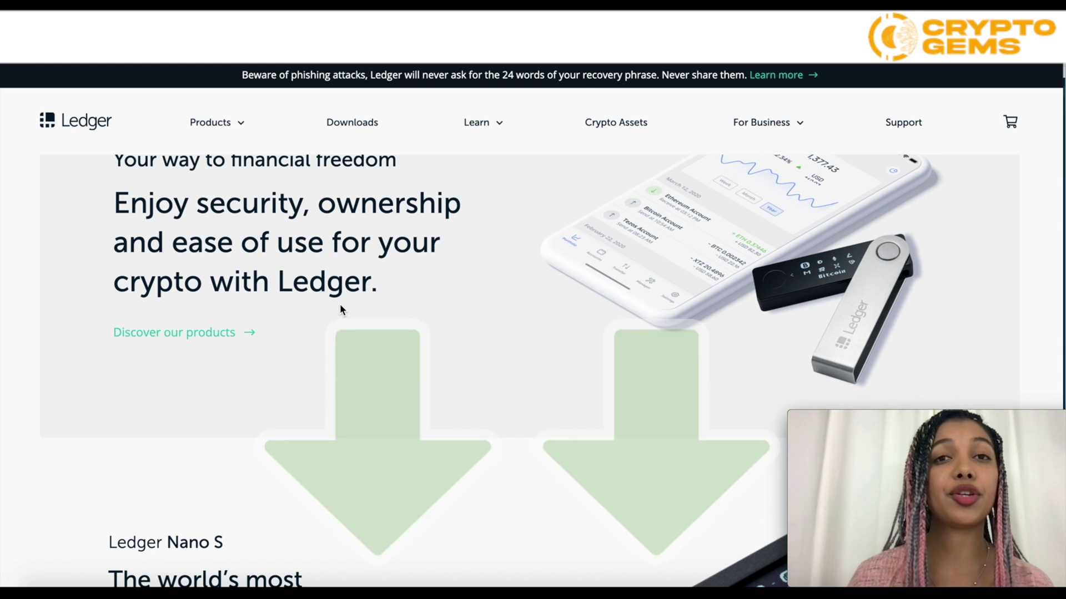
pyautogui.scroll(-1, 340, 305)
pyautogui.scroll(-5, 340, 305)
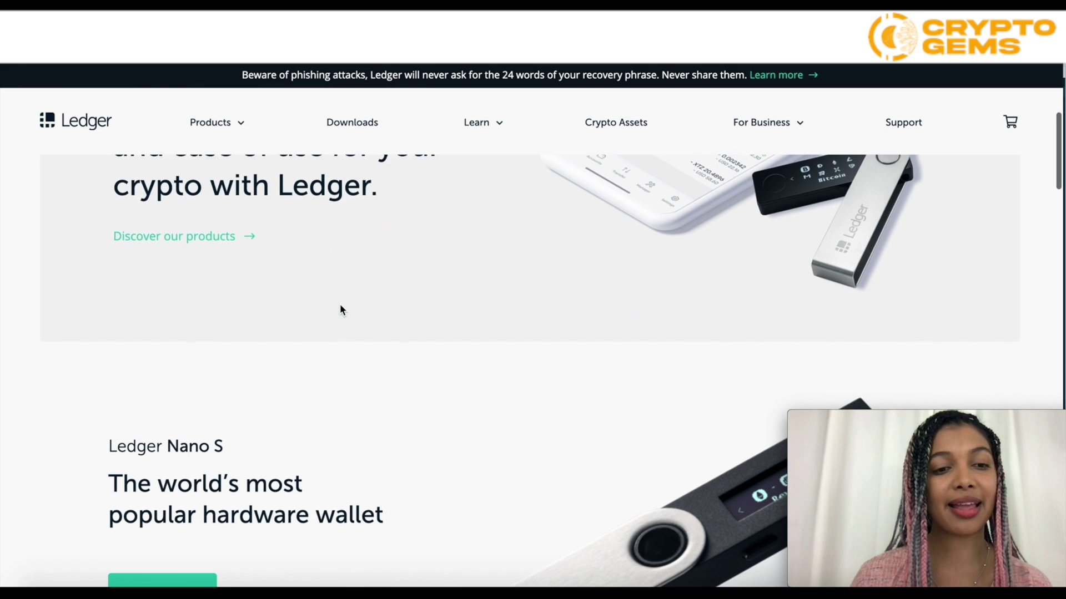
pyautogui.scroll(-2, 340, 305)
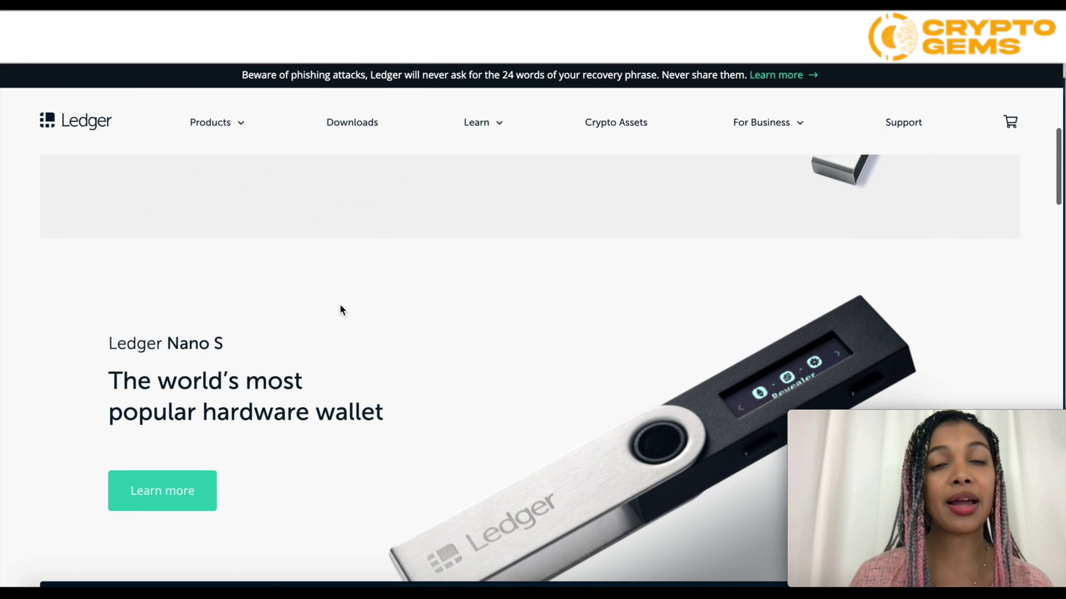
pyautogui.scroll(-1, 340, 310)
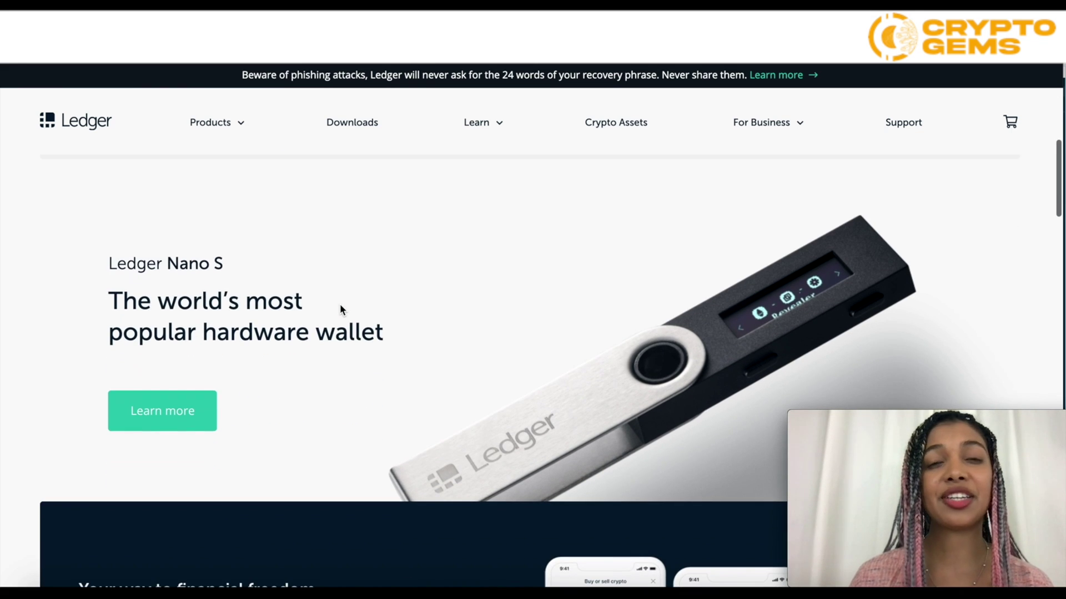
pyautogui.scroll(-1, 287, 194)
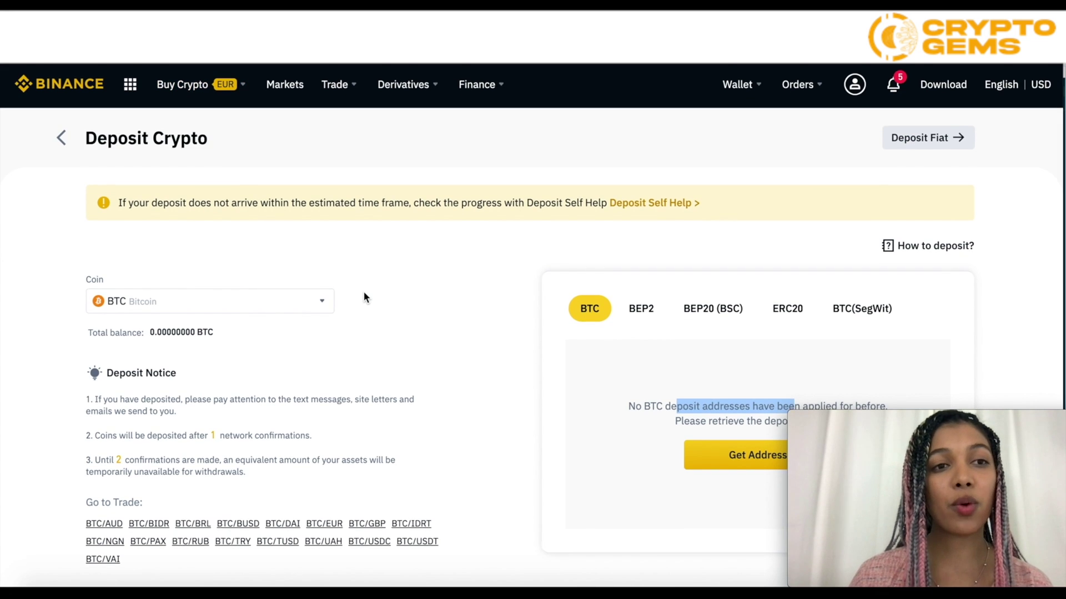
# - Switch to Deposit Fiat with EUR set and browse the Select a currency list
pyautogui.scroll(-1, 363, 291)
pyautogui.scroll(1, 365, 296)
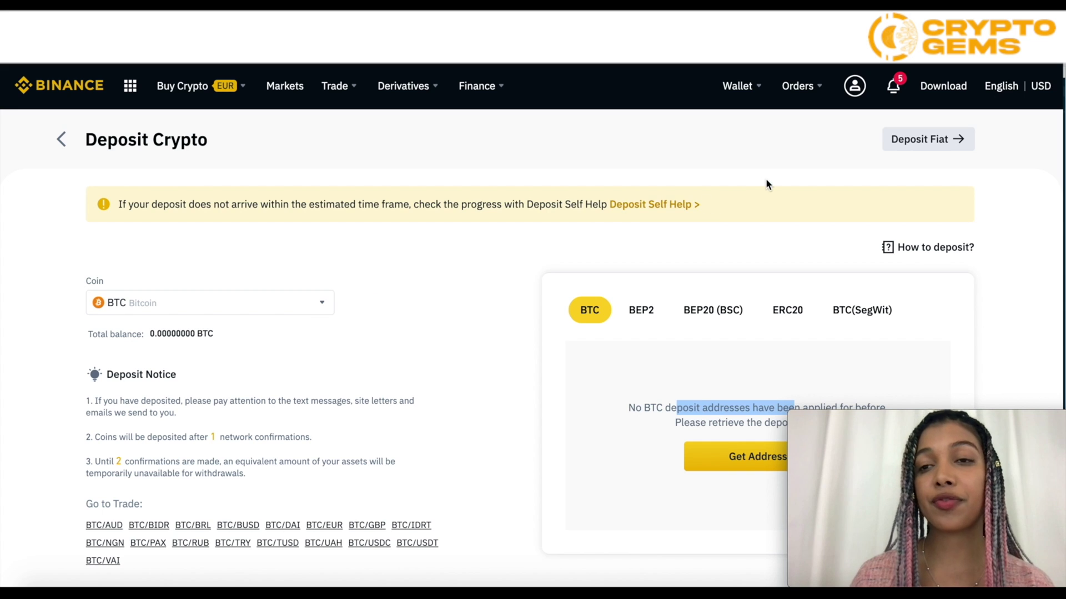
pyautogui.click(921, 143)
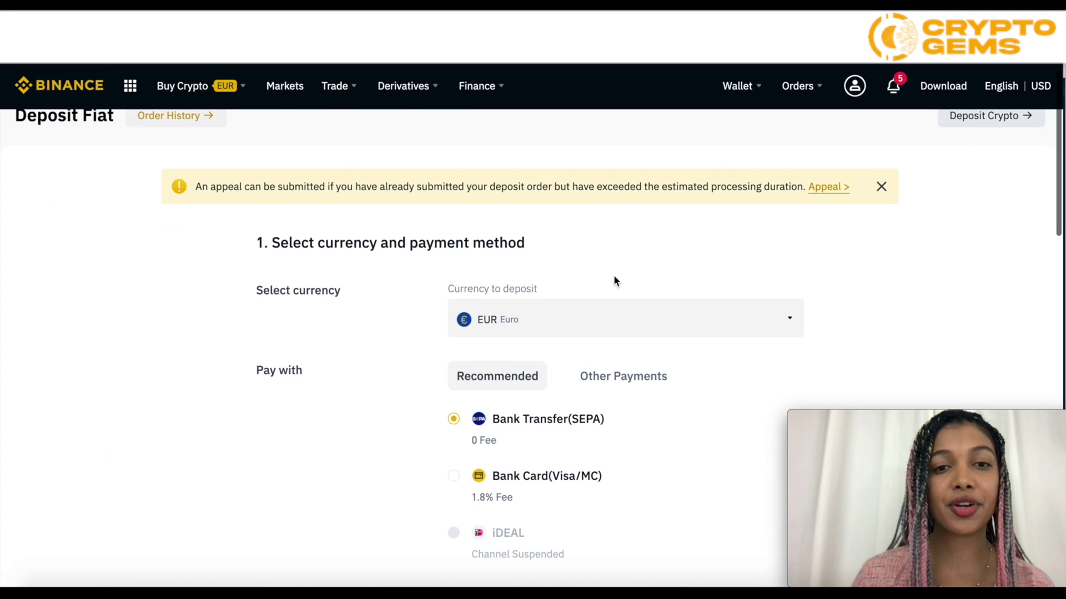
pyautogui.click(557, 325)
pyautogui.scroll(-3, 547, 353)
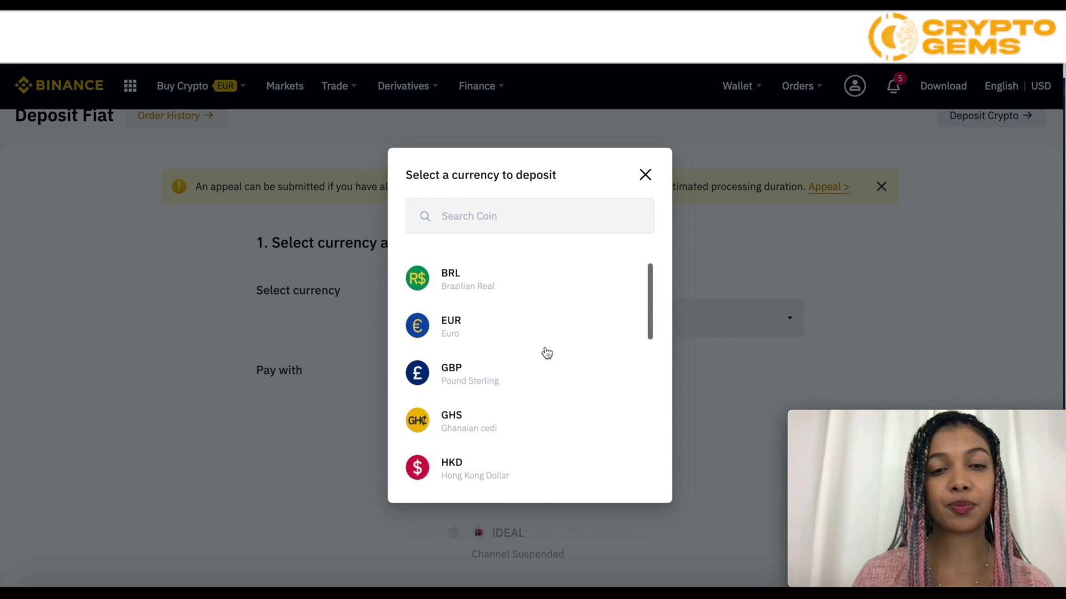
pyautogui.scroll(-5, 542, 364)
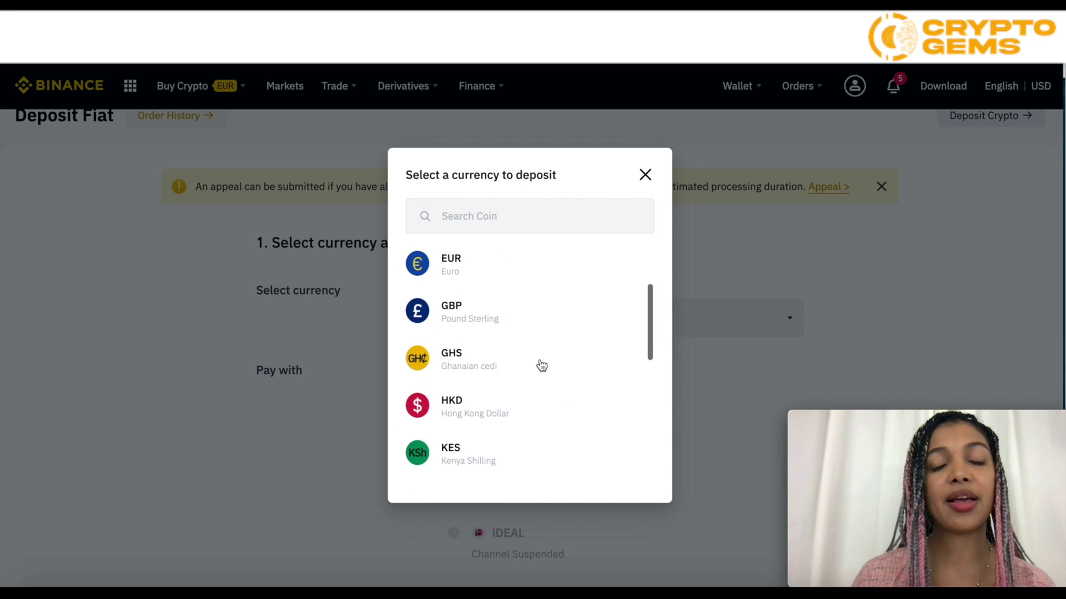
pyautogui.scroll(8, 542, 365)
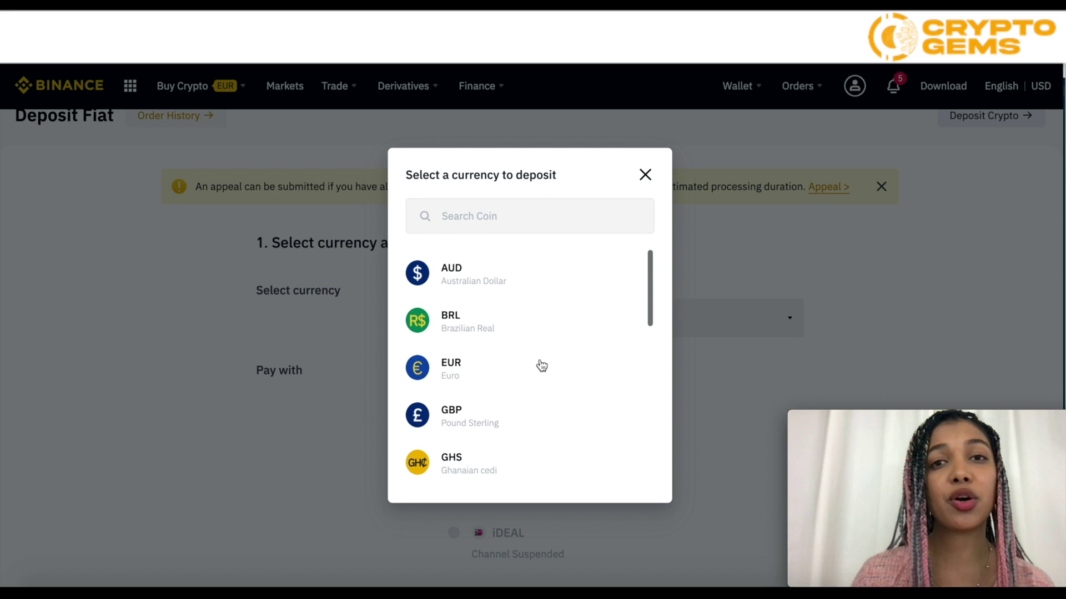
# - Keep EUR and review the Bank Transfer (SEPA) 0-fee method and EUR deposit options
pyautogui.click(644, 176)
pyautogui.scroll(-1, 503, 339)
pyautogui.scroll(-1, 503, 340)
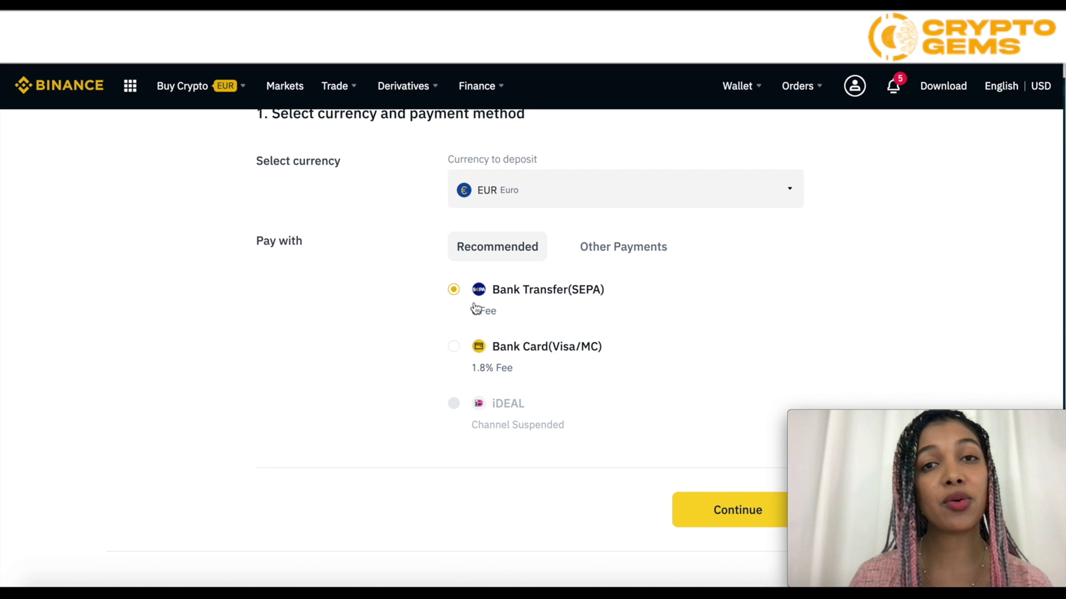
pyautogui.scroll(-1, 504, 338)
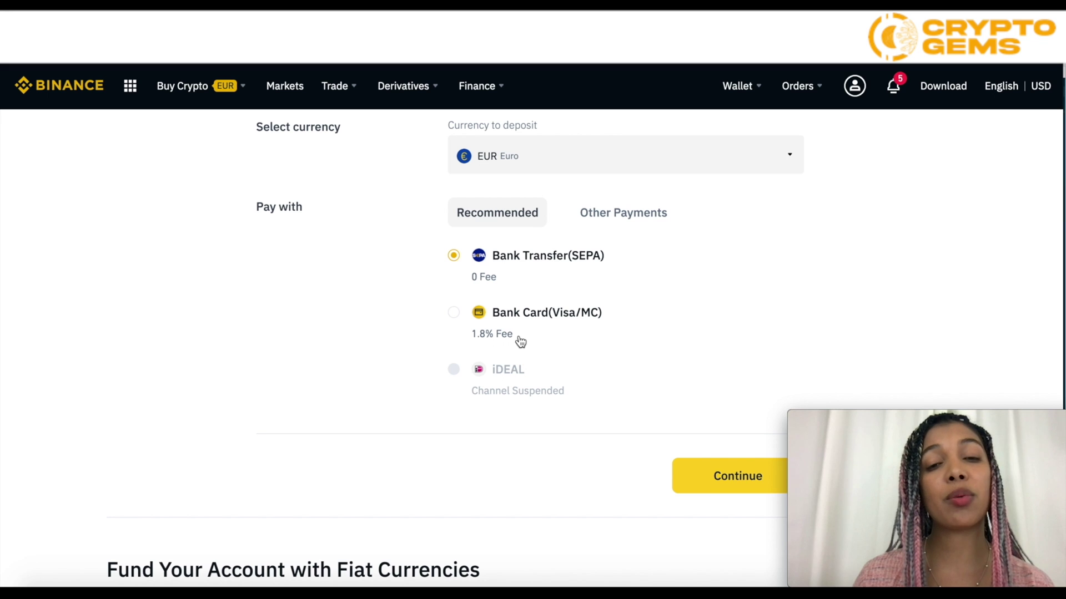
pyautogui.moveTo(477, 366); pyautogui.dragTo(511, 407)
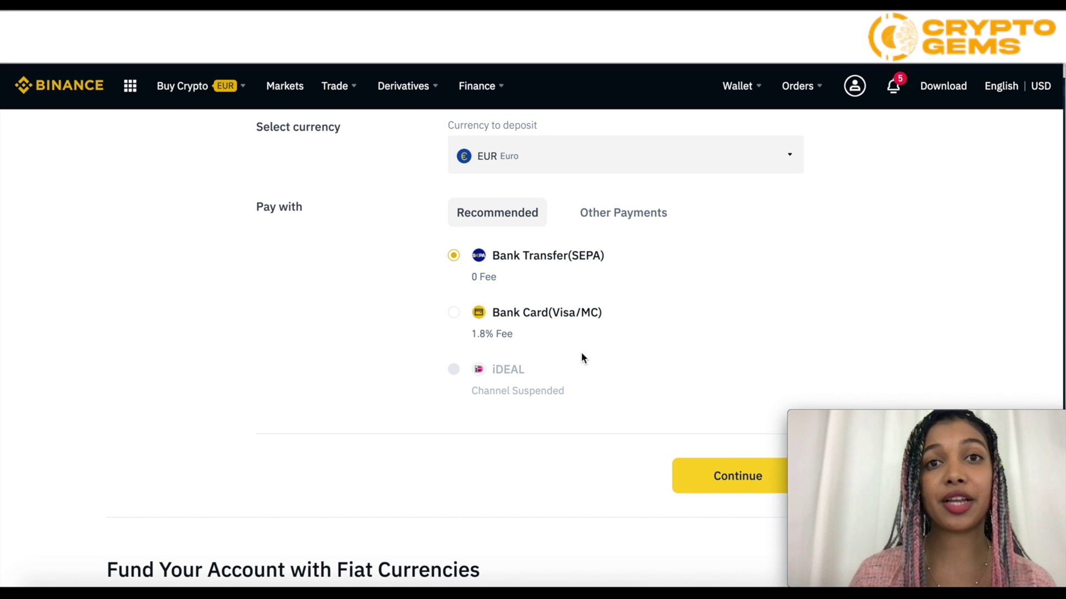
pyautogui.scroll(-10, 580, 357)
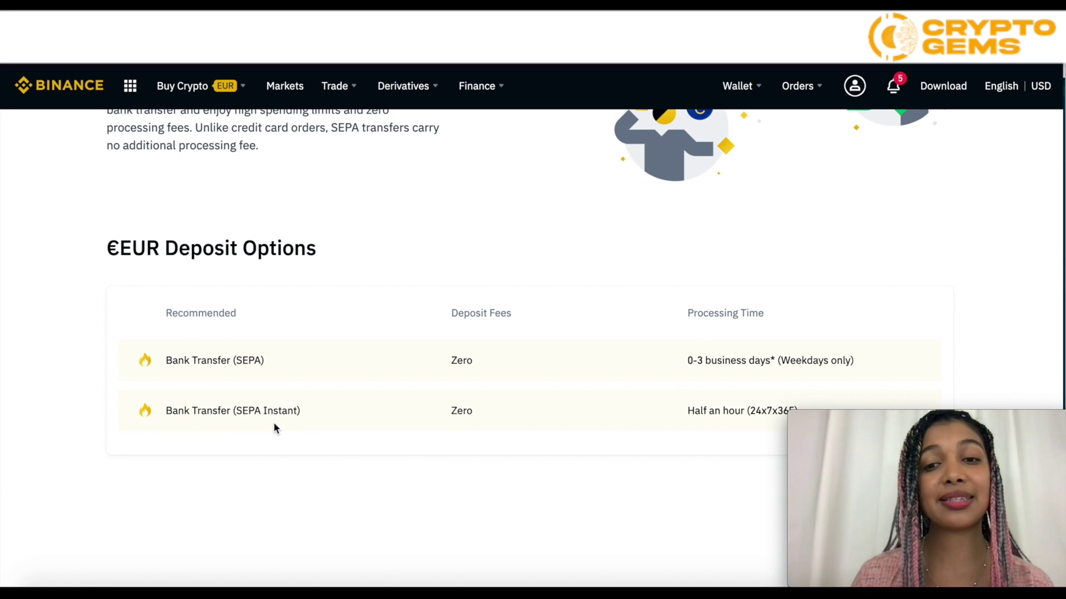
# - Return to the Deposit Fiat page for EUR
pyautogui.click(643, 387)
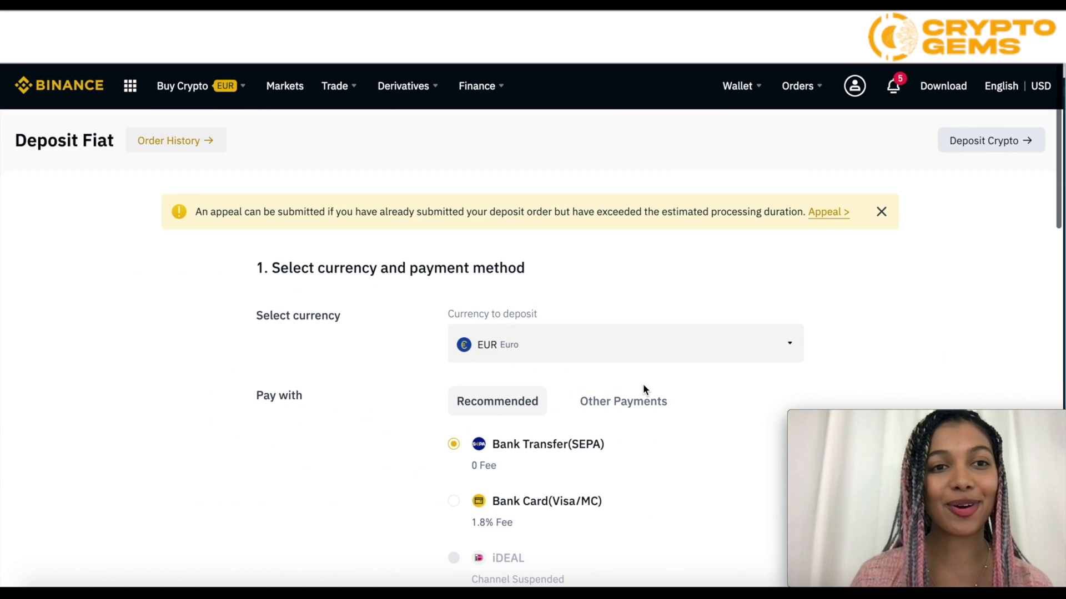
pyautogui.scroll(-1, 555, 305)
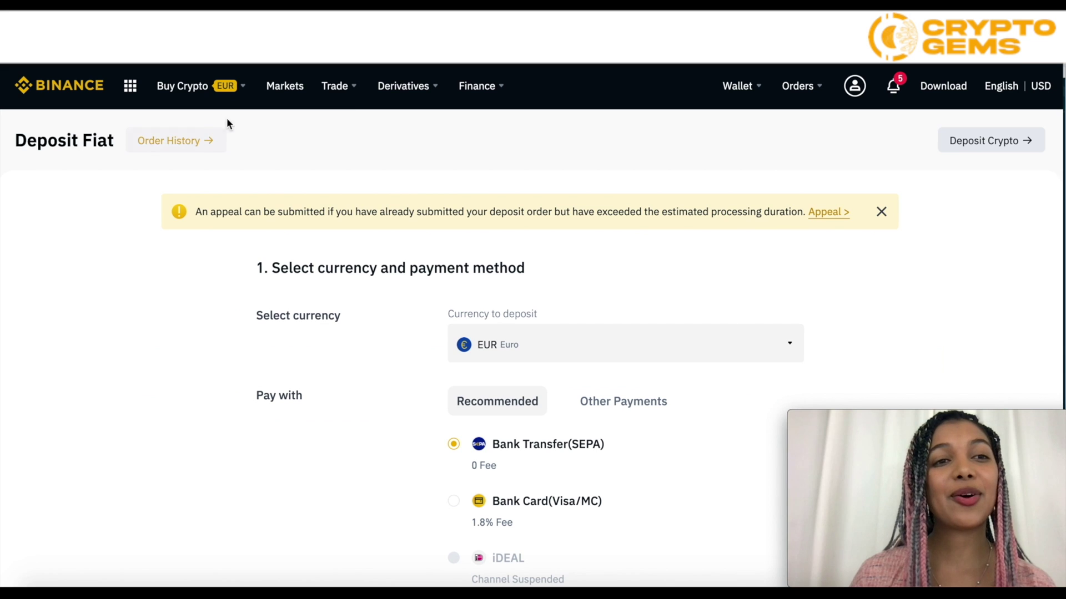
pyautogui.moveTo(189, 95)
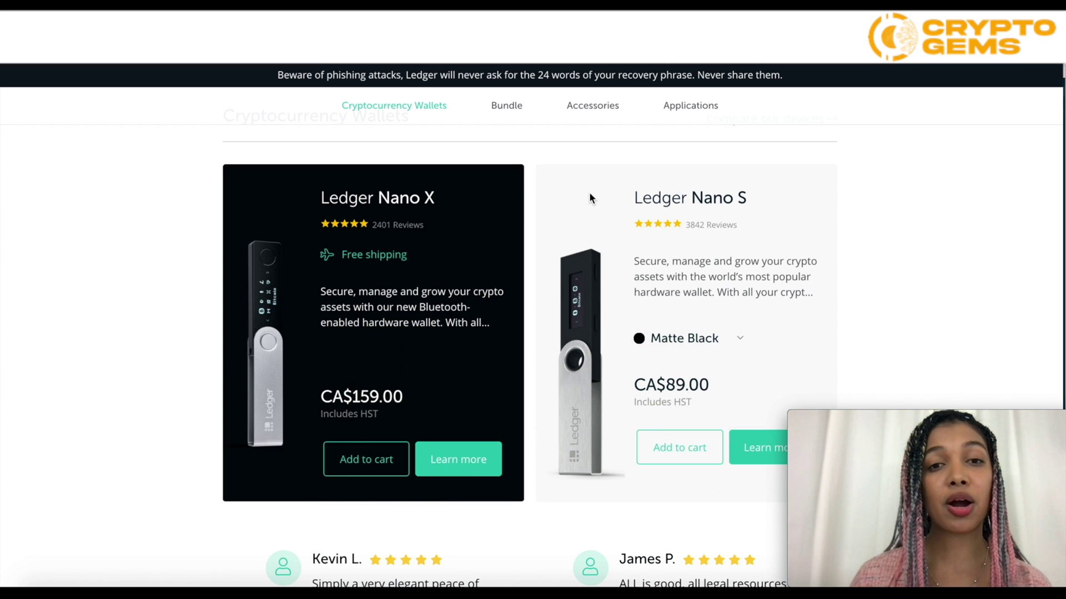
# - Scroll the Ledger wallets page to the Nano X (CA$159.00) and Nano S (CA$89.00) cards
pyautogui.scroll(-1, 589, 194)
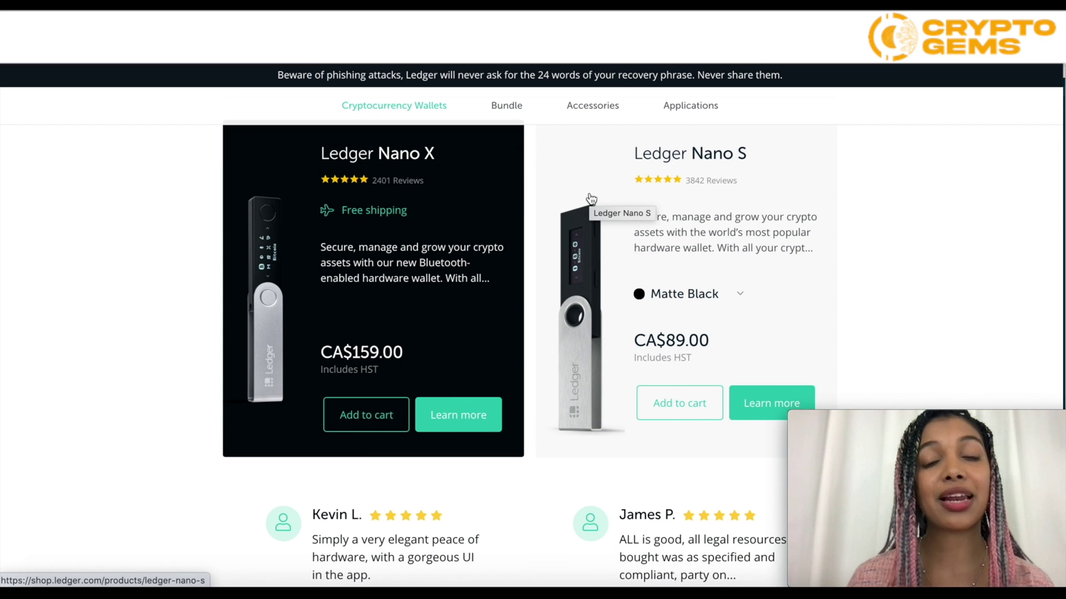